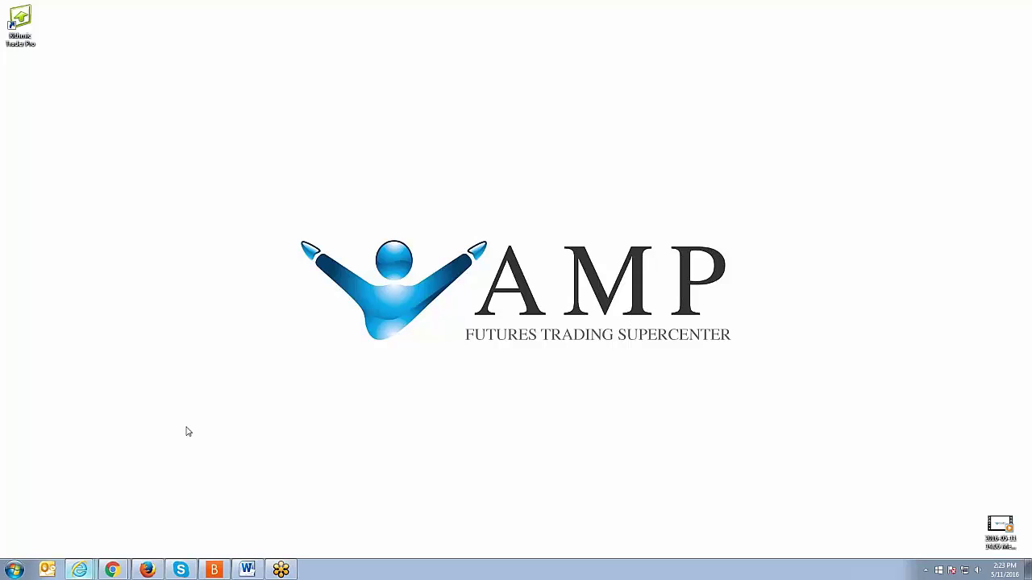
Step: Maximize the Download Center browser window, then move it aside to reveal the desktop
click(118, 573)
click(117, 547)
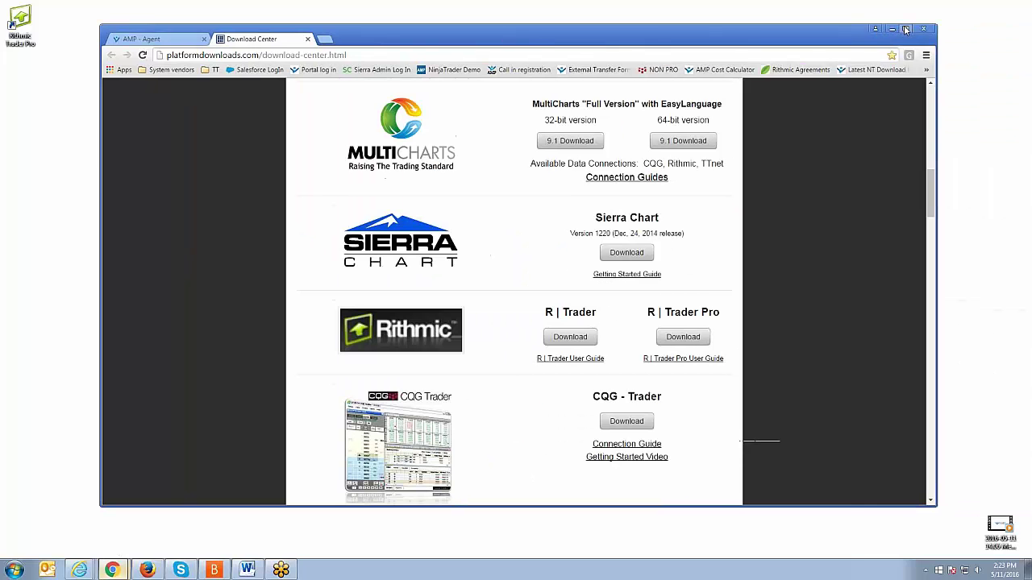
click(906, 30)
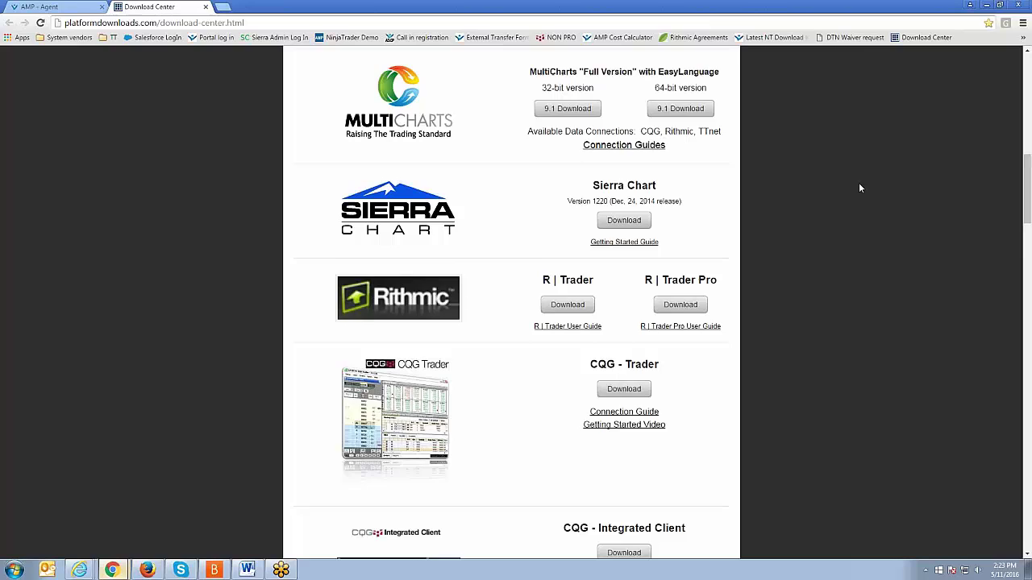
scroll(858, 188, up, 2)
scroll(860, 188, down, 1)
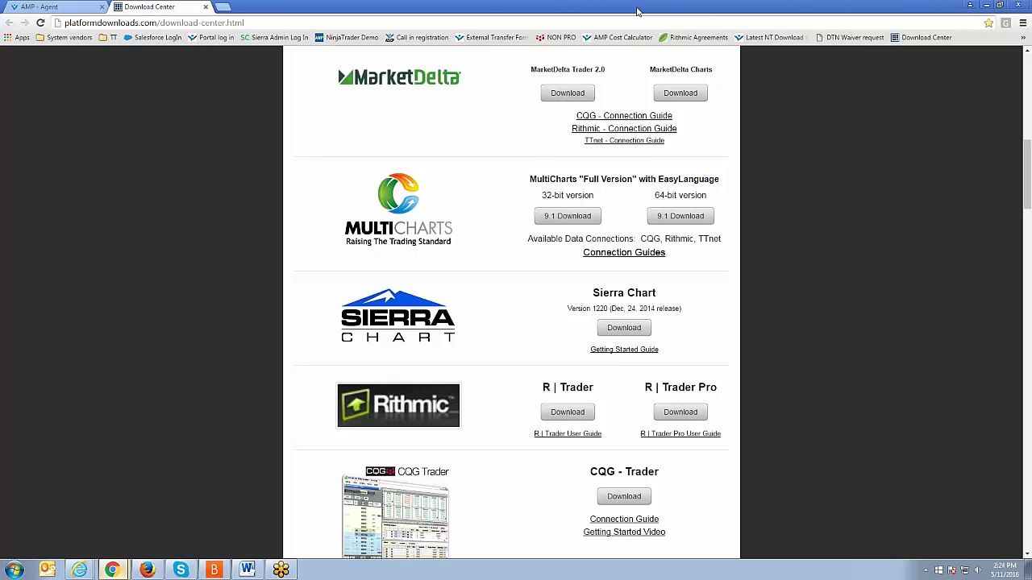
drag(637, 11, 1031, 39)
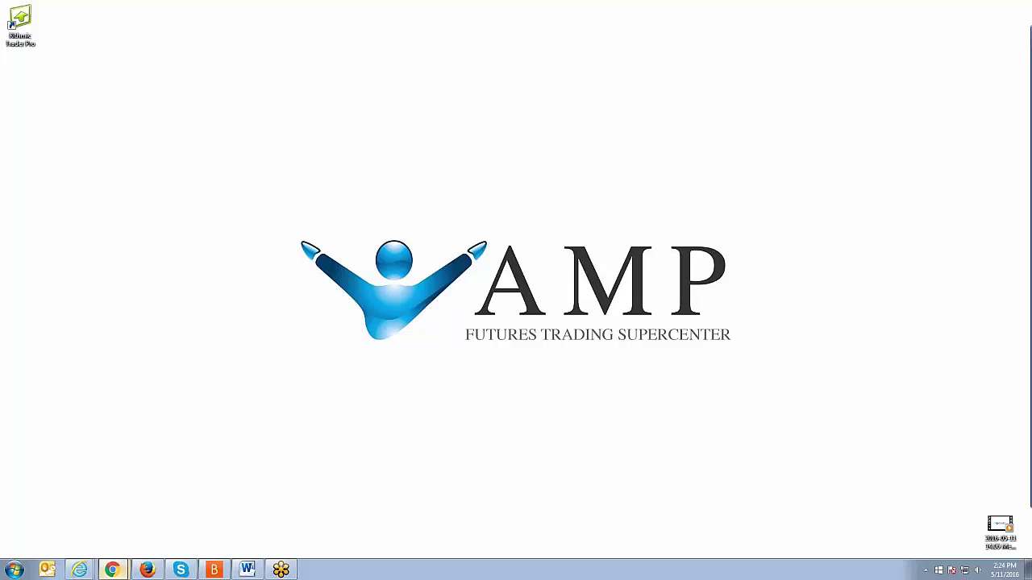
Step: Launch R | Trader Pro from its desktop shortcut and keep Rithmic Paper Trading as the system
click(21, 26)
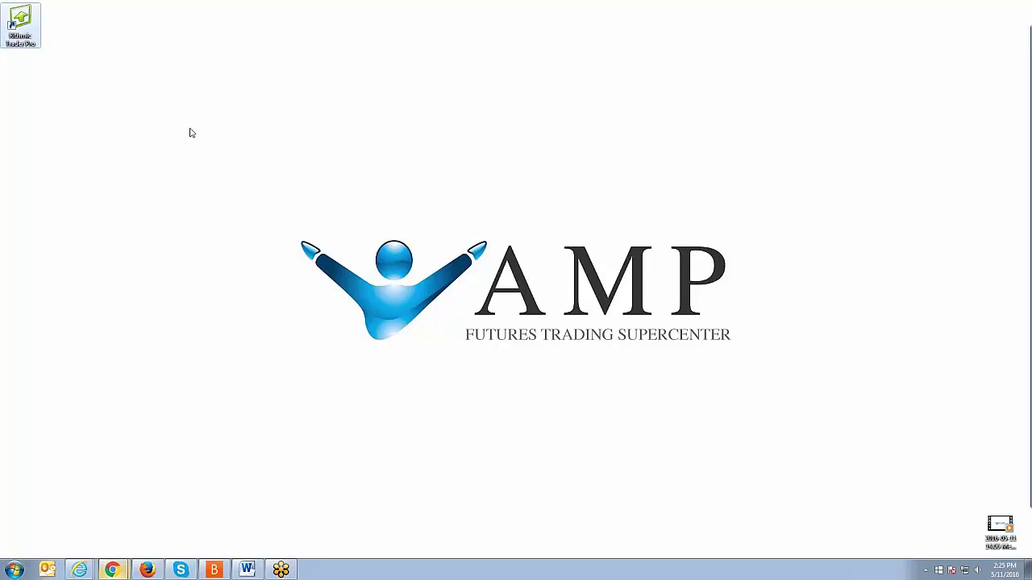
double_click(21, 39)
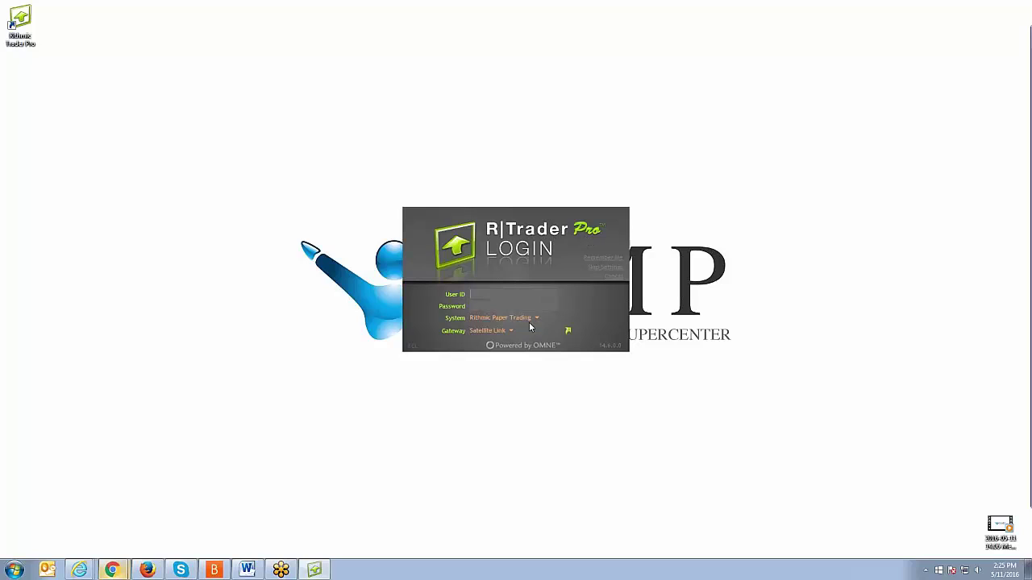
click(536, 320)
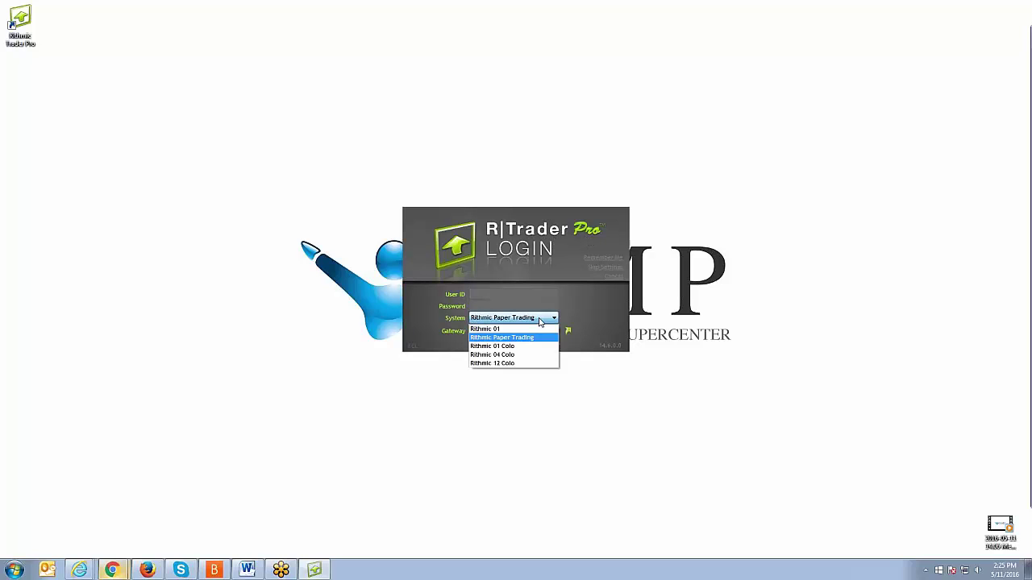
click(554, 320)
click(555, 321)
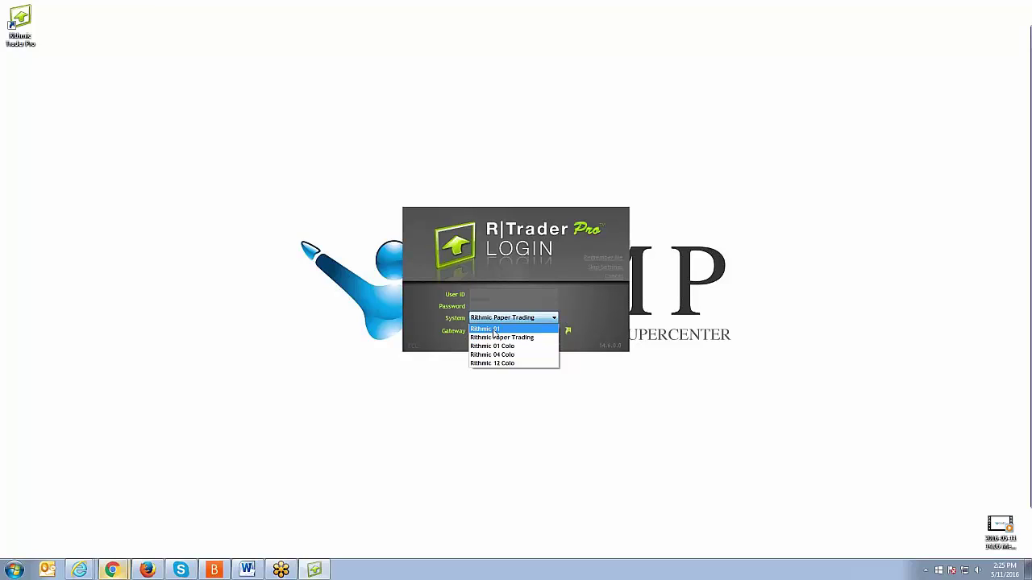
click(554, 321)
click(554, 321)
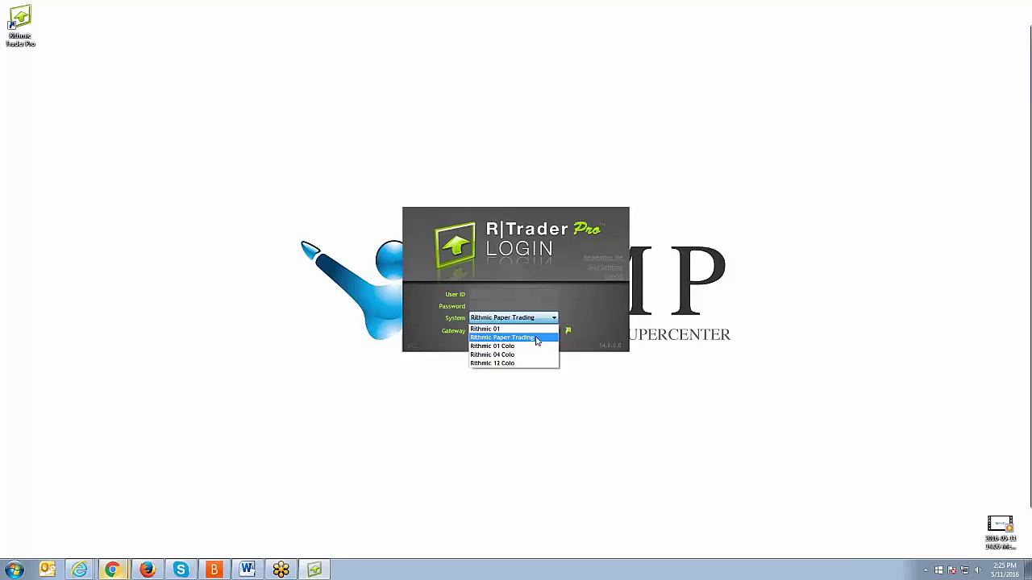
click(506, 339)
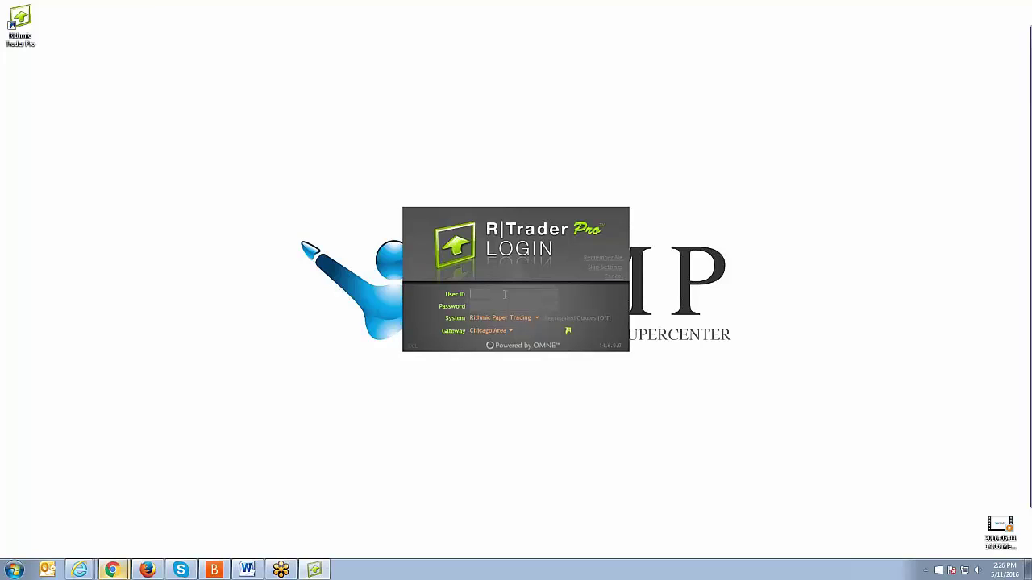
Step: Enter the account's user ID and password in the login window
text(Webinargamp.com)
key(Tab)
text(********)
Step: Set the gateway to Satellite Link and log in to the paper trading system
click(511, 331)
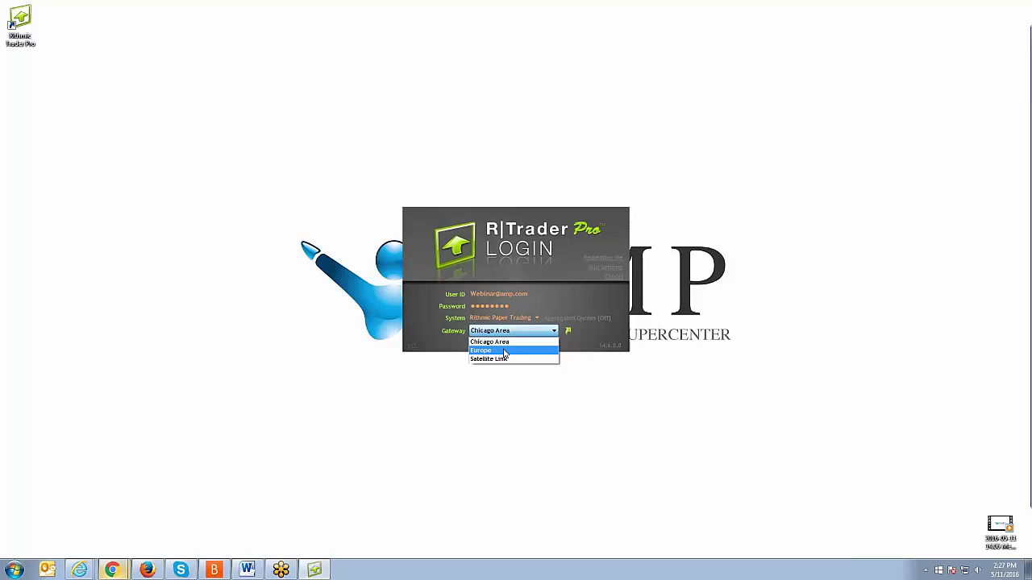
click(485, 360)
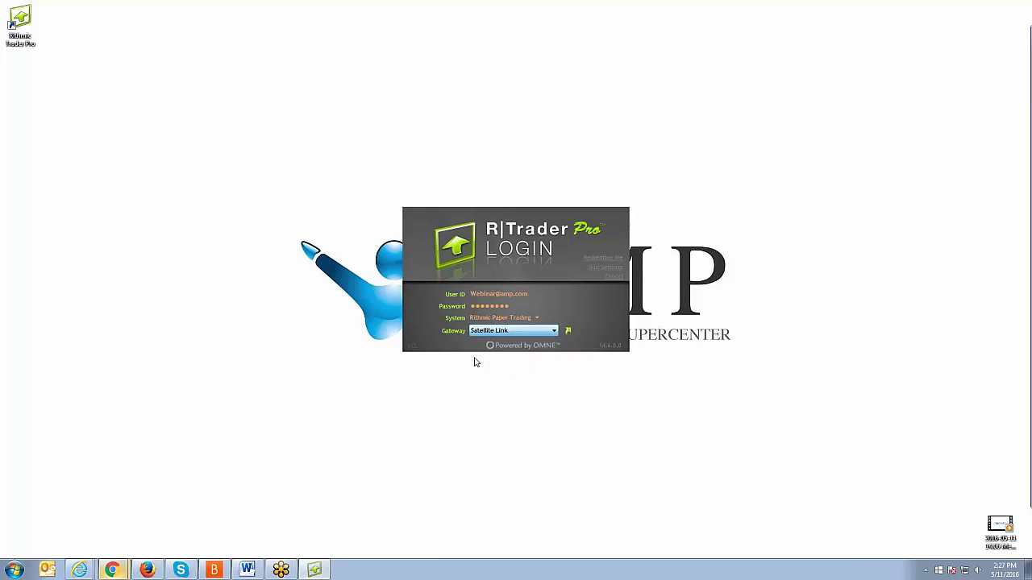
click(555, 332)
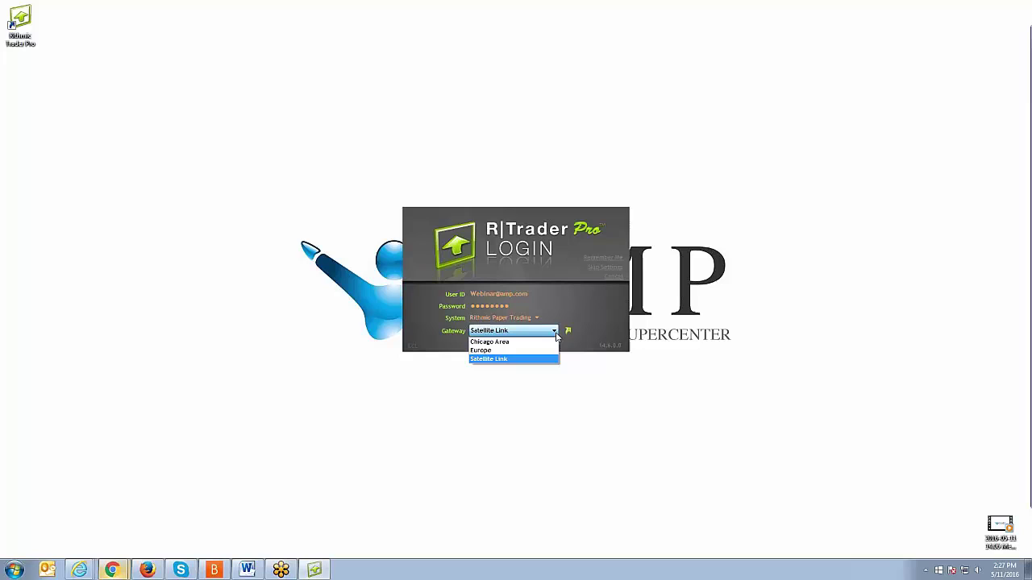
click(429, 336)
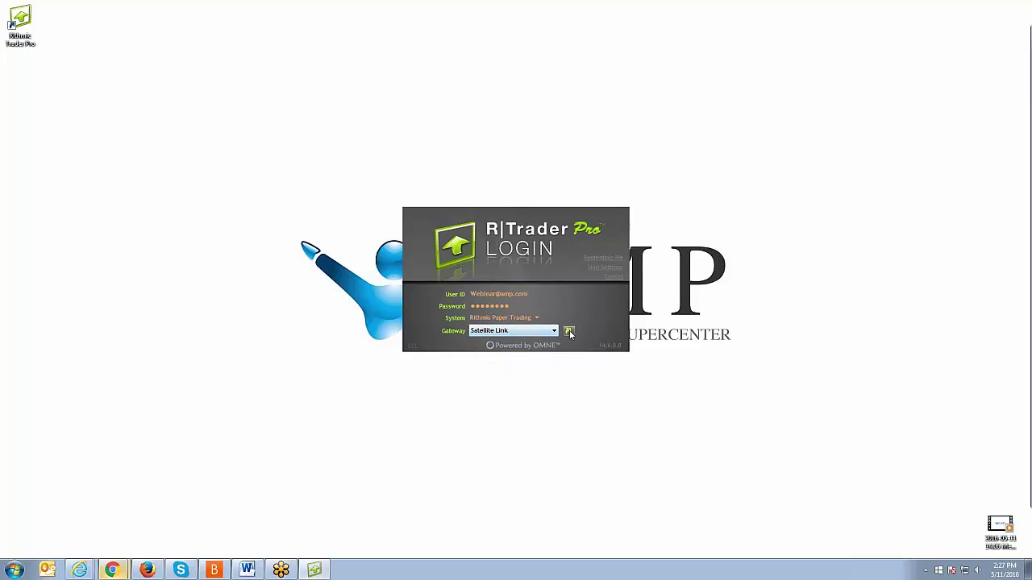
click(569, 332)
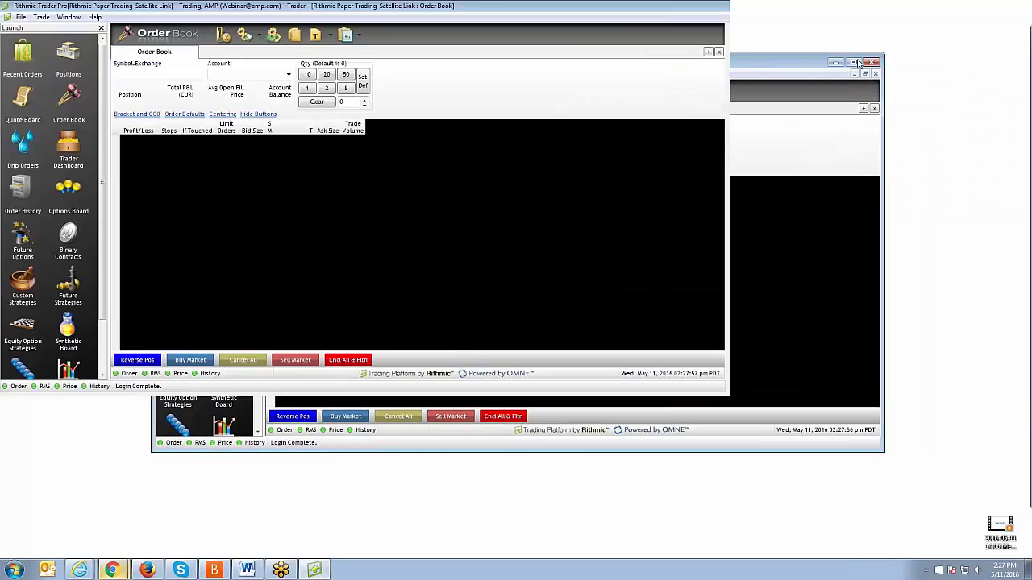
Step: Maximize the Rithmic Trader Pro window so the empty Order Book fills the screen
click(857, 63)
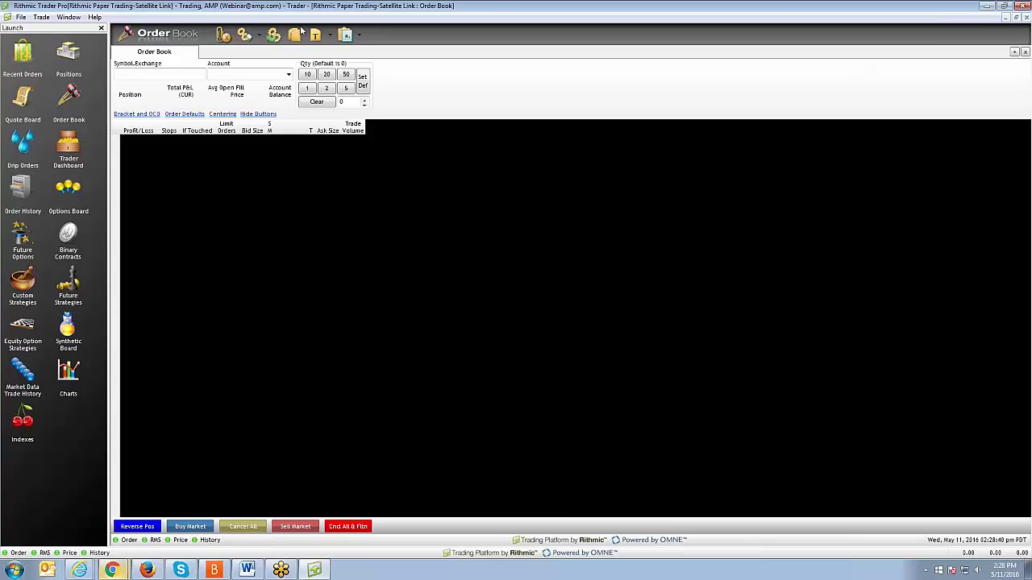
Step: Open the Trader Dashboard to view the AMP-Paper account's 1000000.00 balance and zero P&L
click(68, 151)
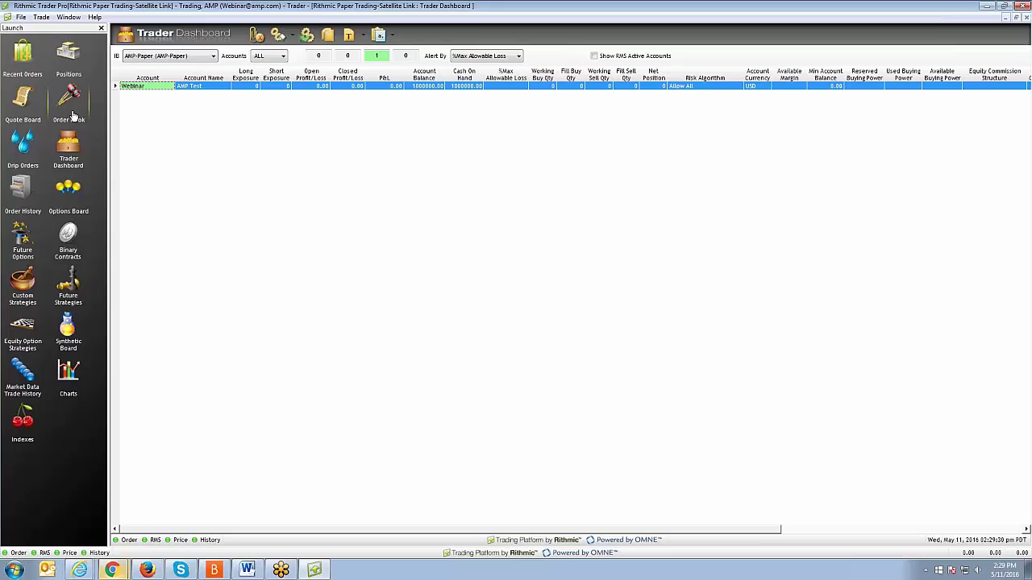
Step: Load ESM6.CME, the June E-Mini S&P 500 future, into the Order Book via the symbol picker
click(70, 111)
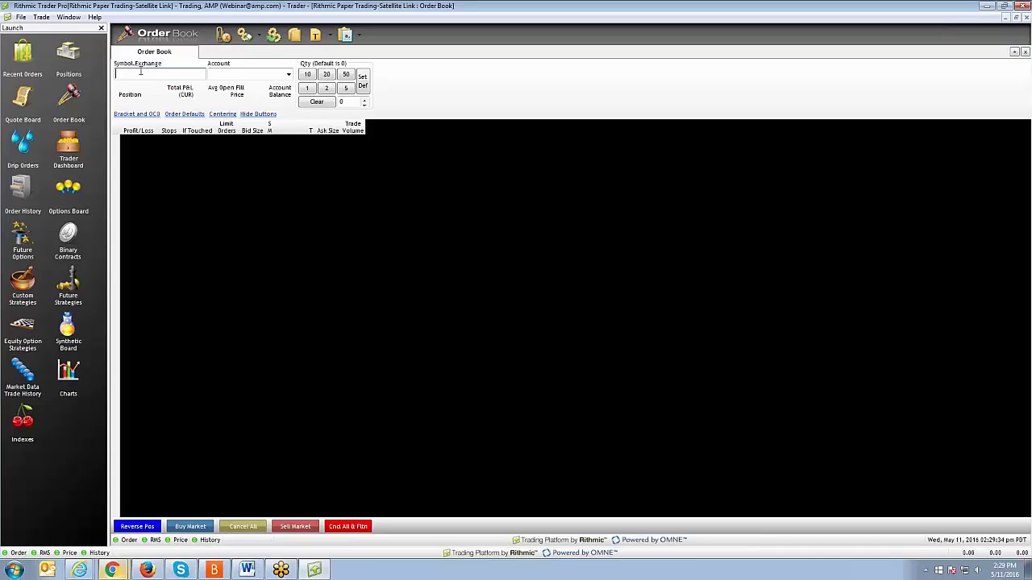
click(145, 73)
double_click(153, 72)
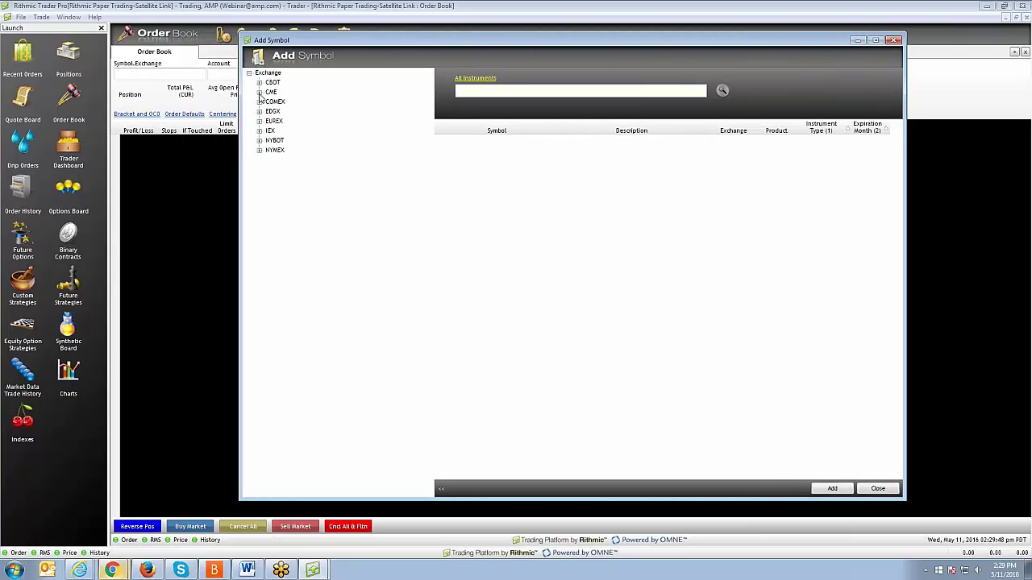
click(259, 92)
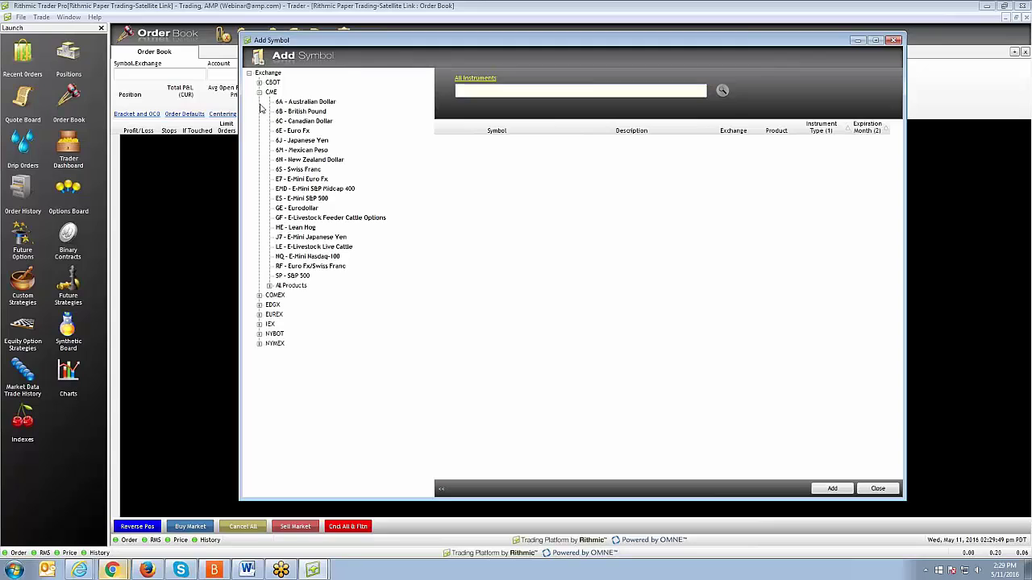
click(302, 200)
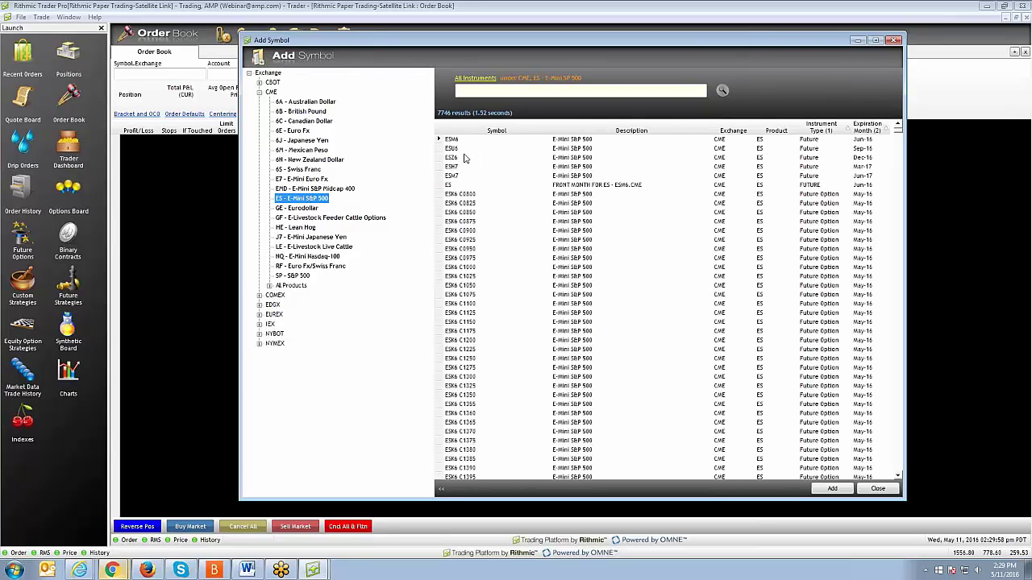
click(452, 140)
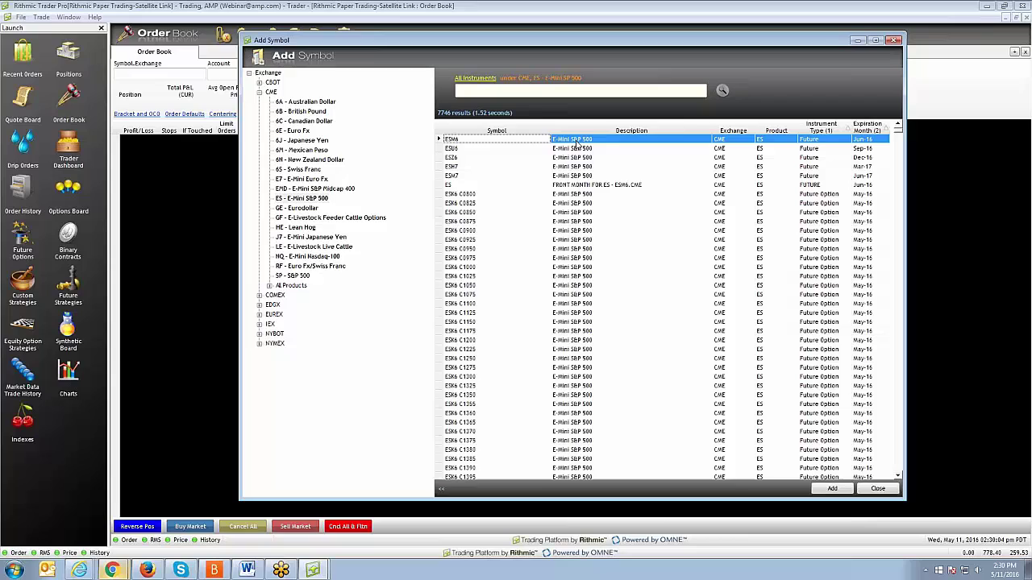
double_click(579, 143)
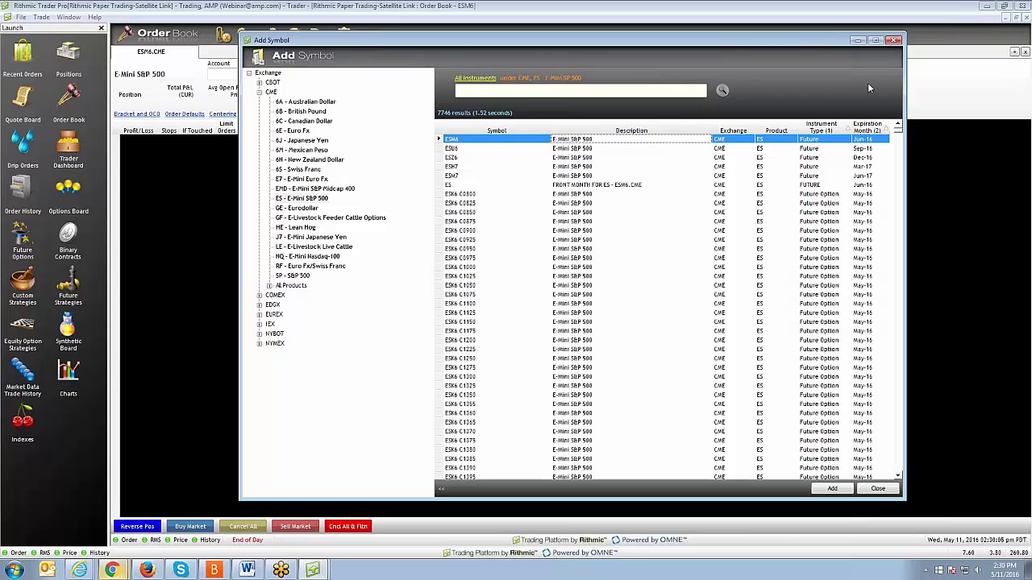
Step: Close the Add Symbol picker and map the ESM6 Order Book to the AMP-Paper account
click(877, 489)
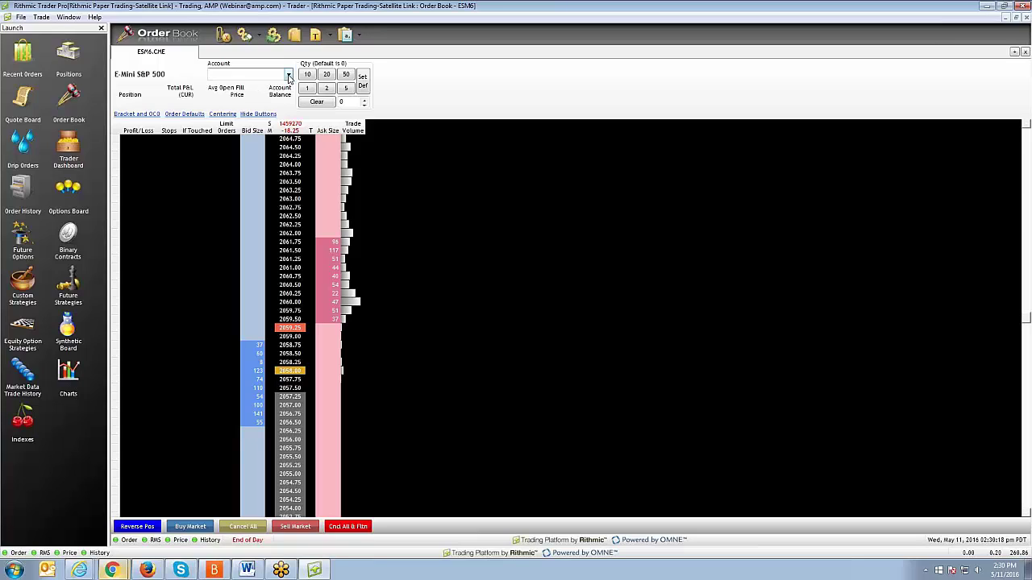
click(288, 76)
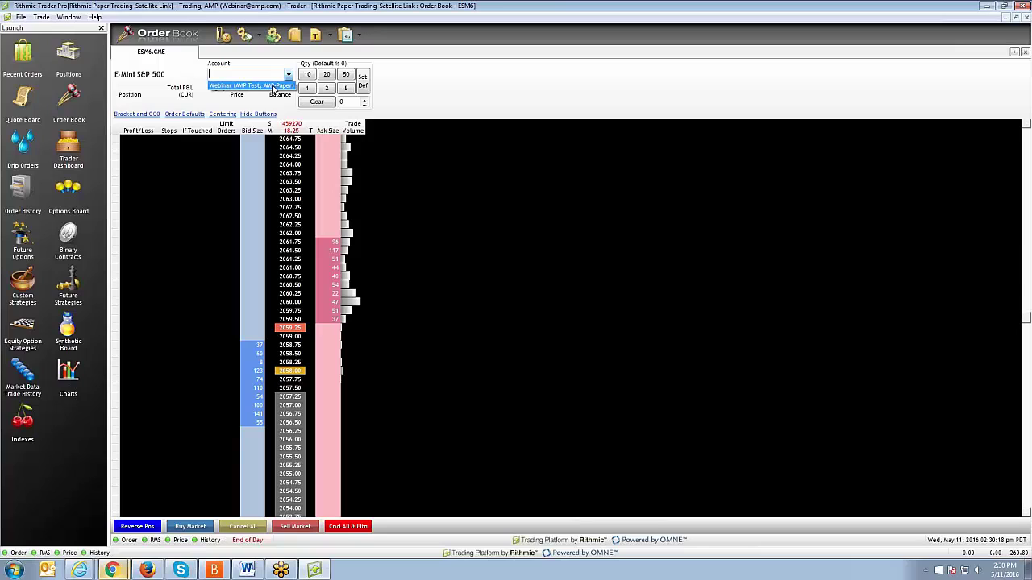
click(274, 86)
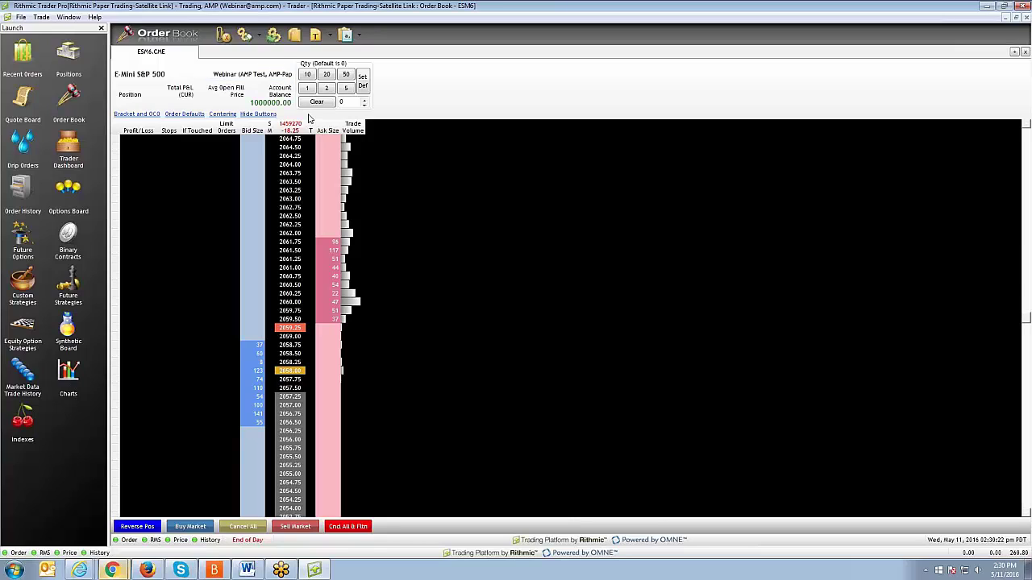